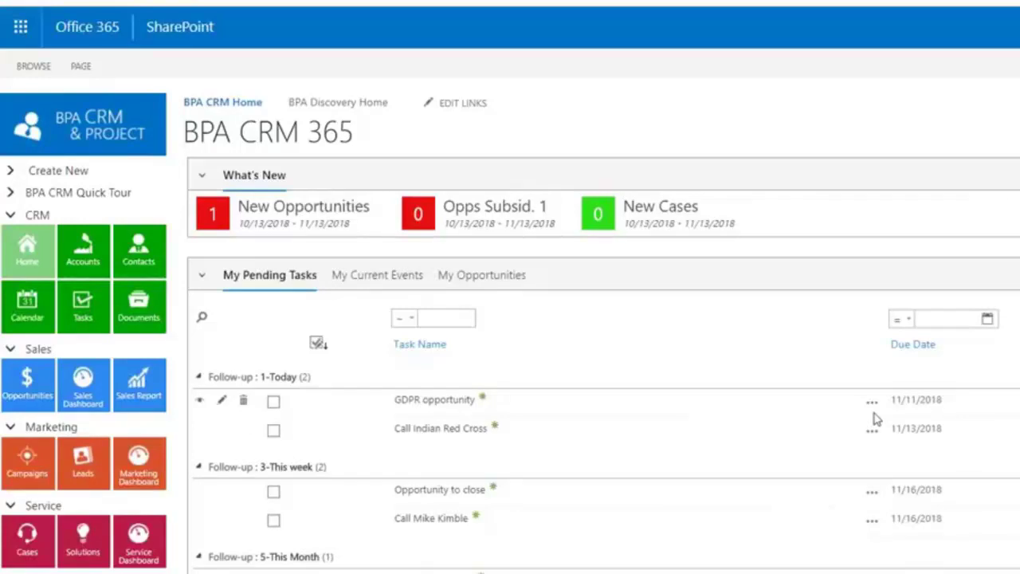
Browse the full list of Office 365 apps from the app launcher
click(21, 26)
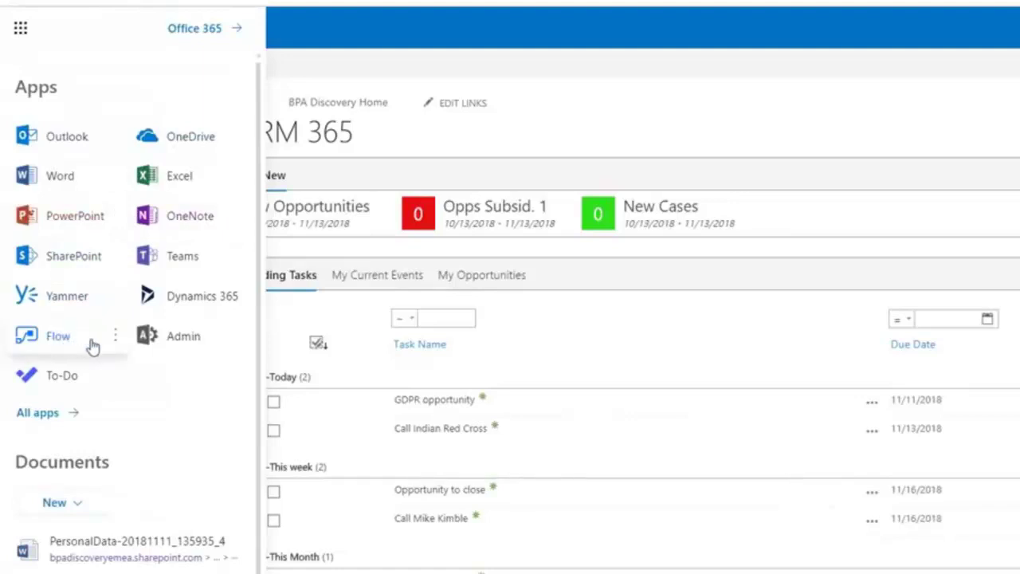
click(40, 412)
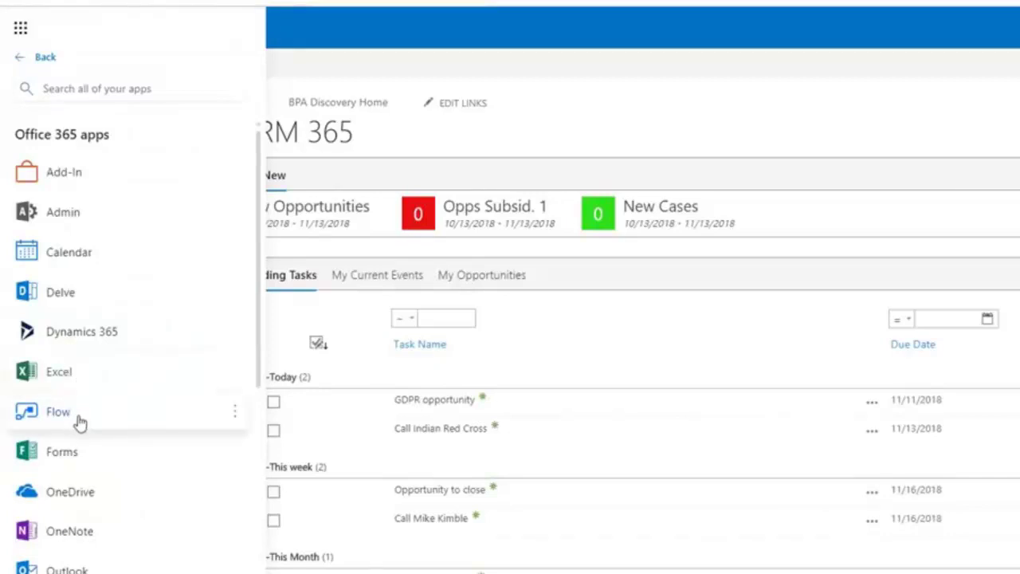
scroll(84, 431, down, 1)
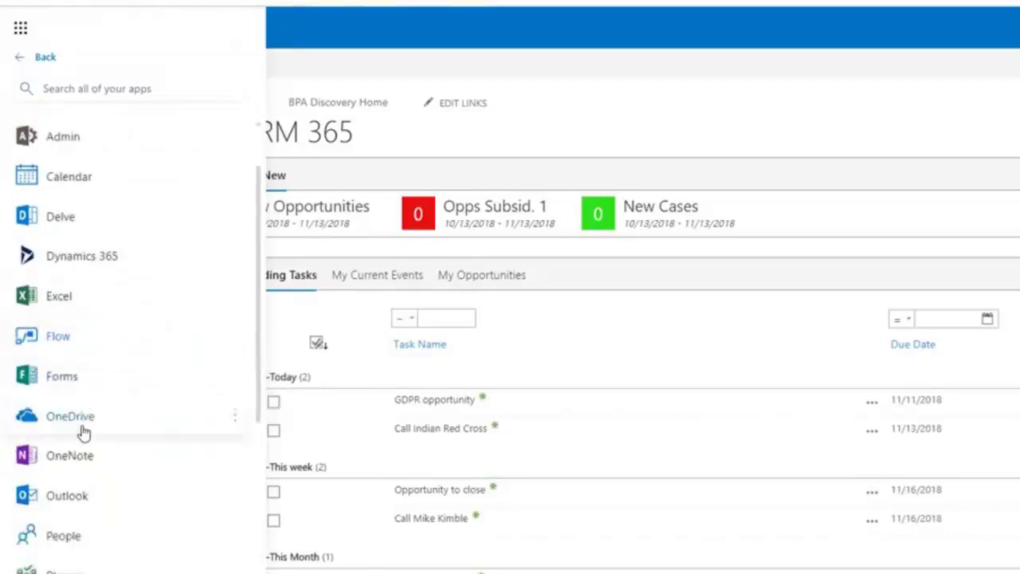
scroll(84, 431, down, 1)
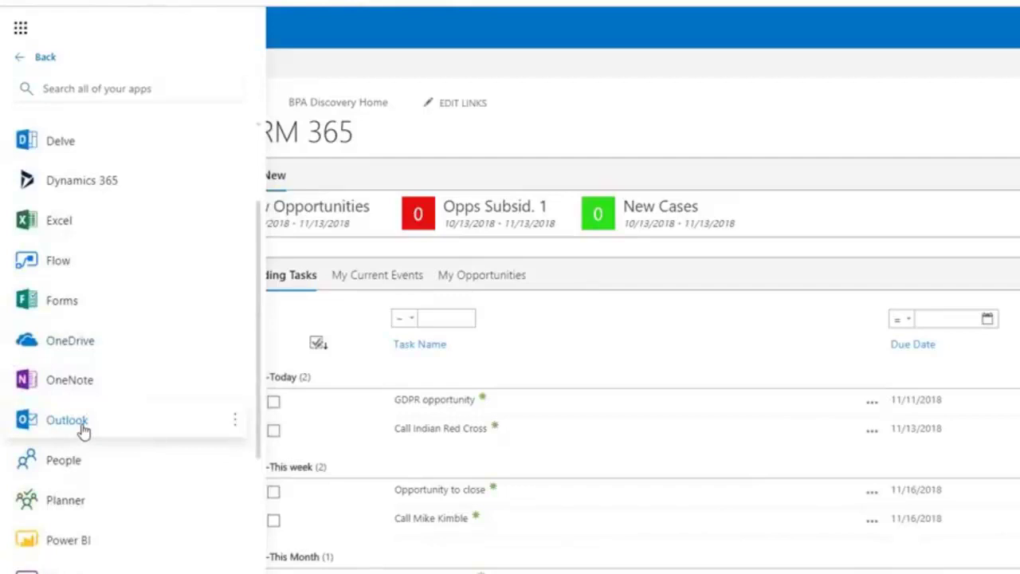
scroll(84, 431, down, 1)
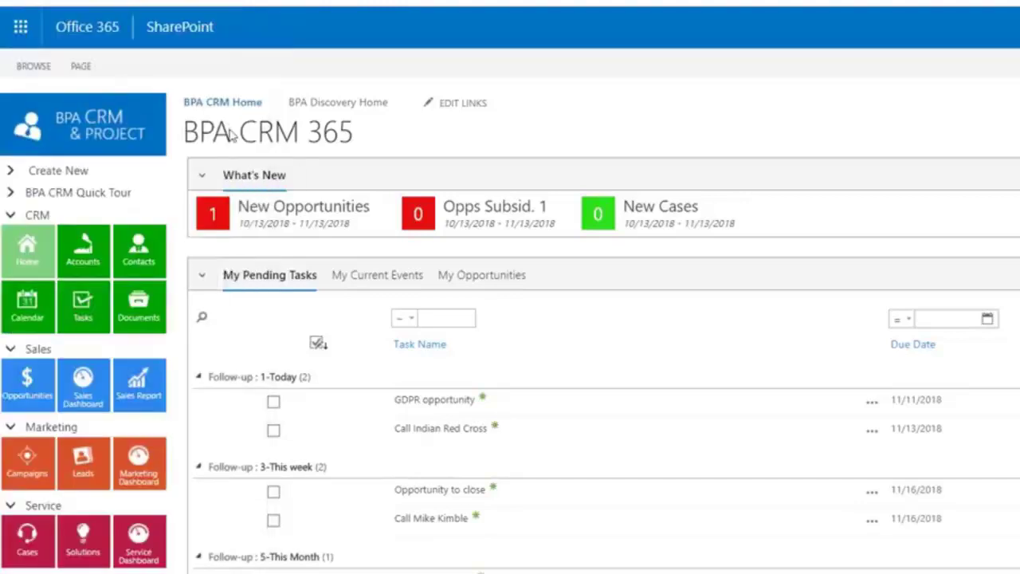
Put the home page into edit mode, browse the available web parts, then stop editing unchanged
click(80, 67)
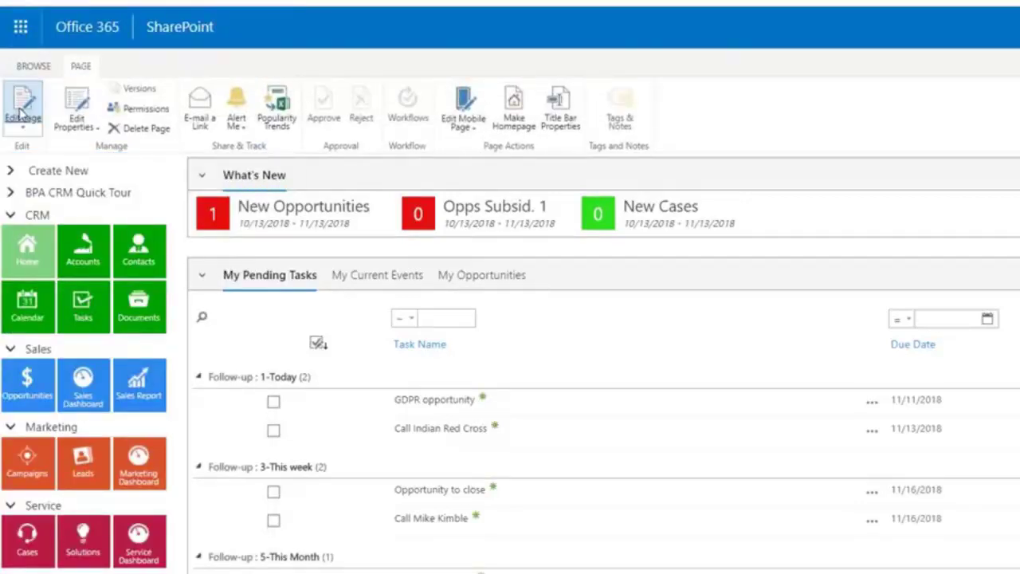
click(21, 113)
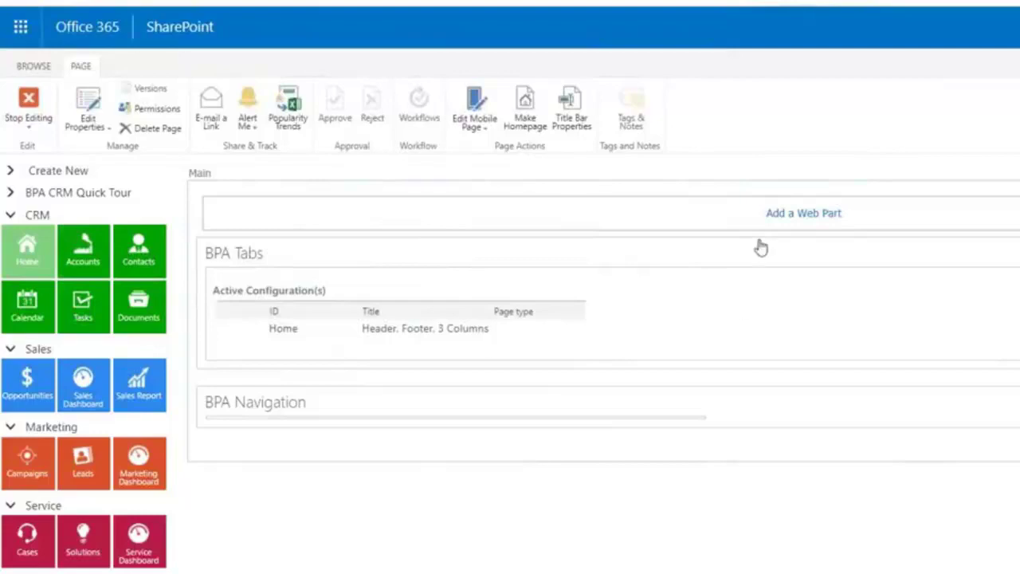
click(774, 214)
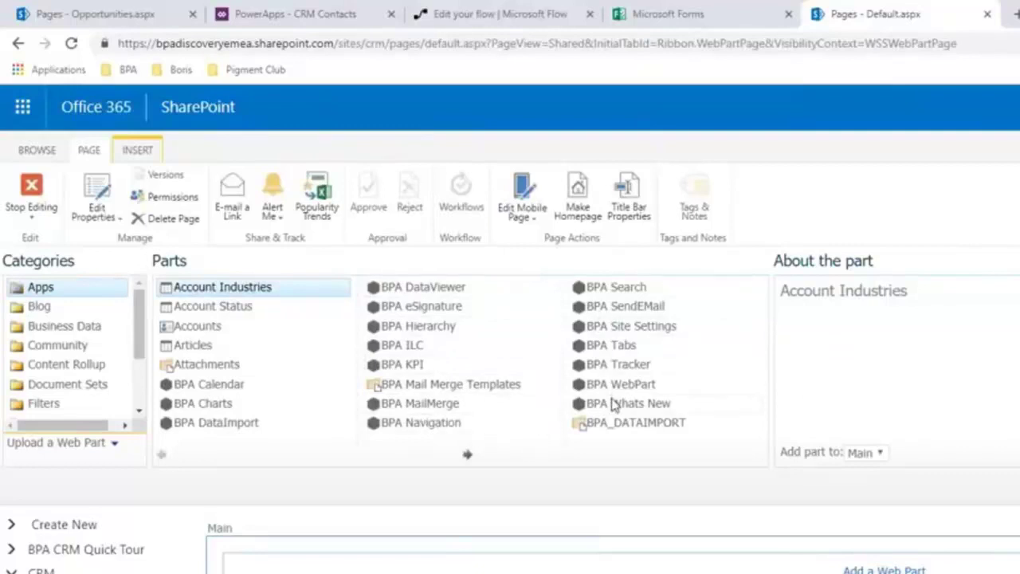
click(31, 192)
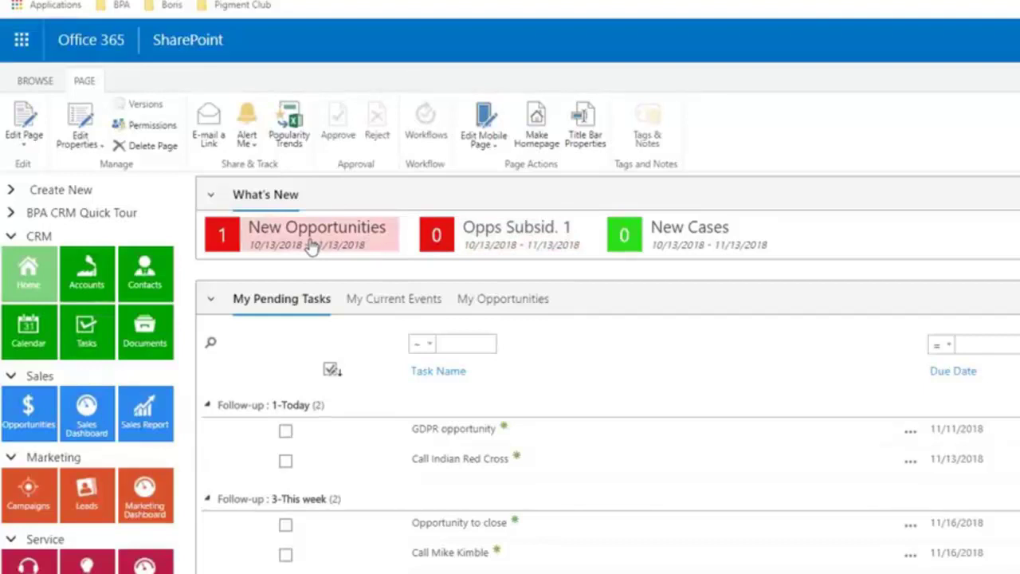
Collapse the What's New and My Pending Tasks sections on the home page
click(211, 195)
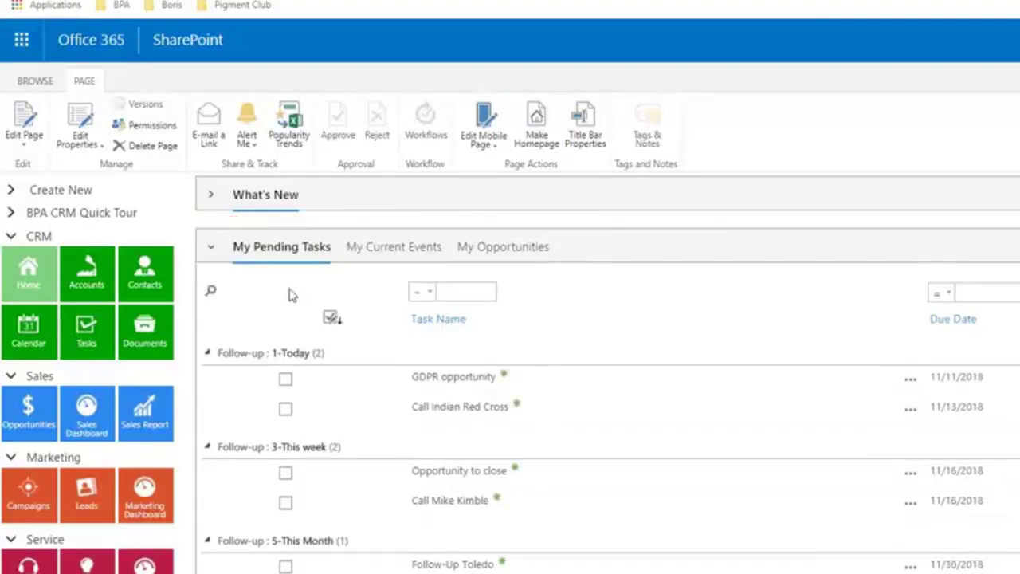
scroll(420, 443, down, 2)
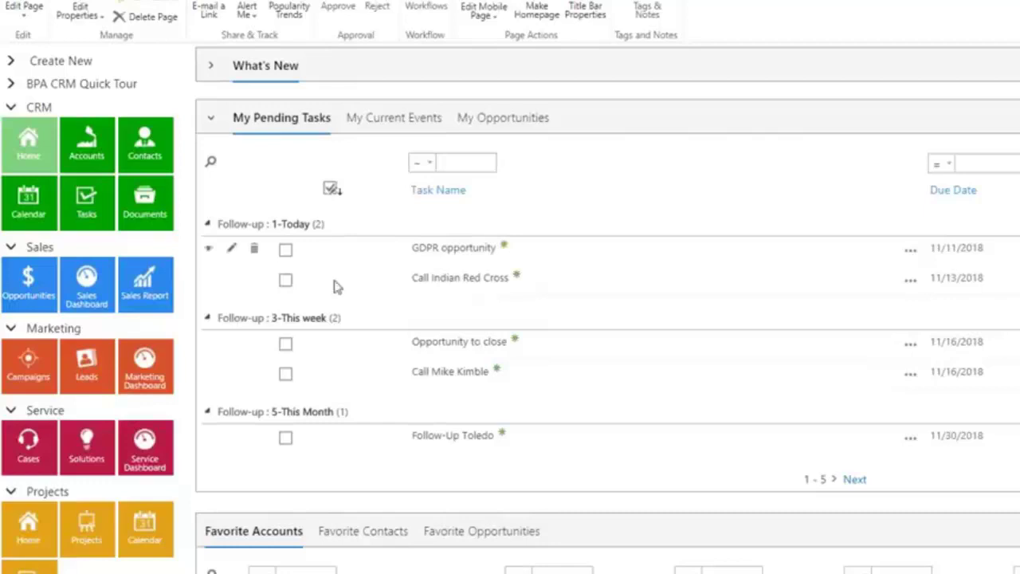
click(211, 118)
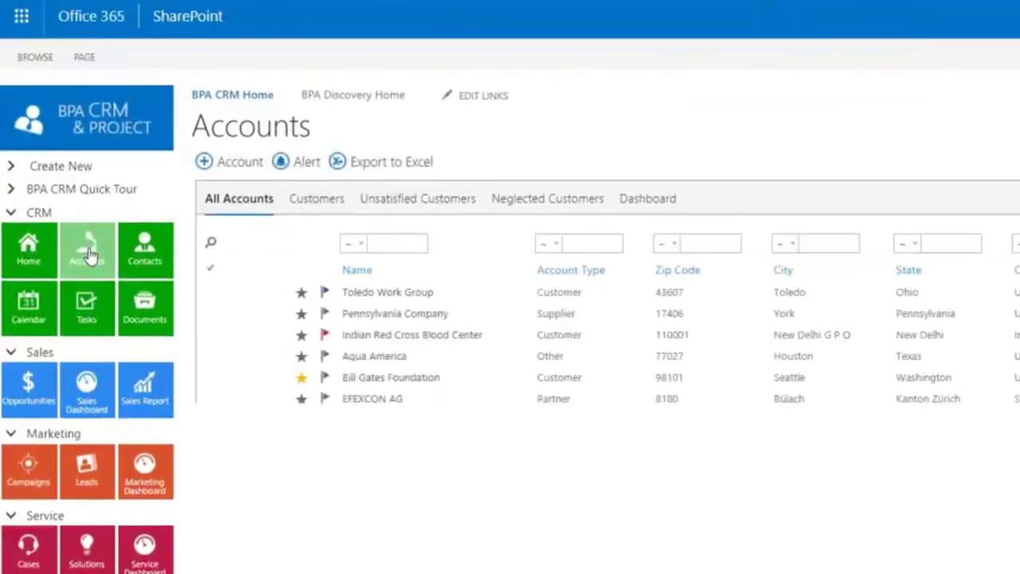
Browse the Customers and Unsatisfied Customers account views, then return to All Accounts
click(311, 210)
click(401, 210)
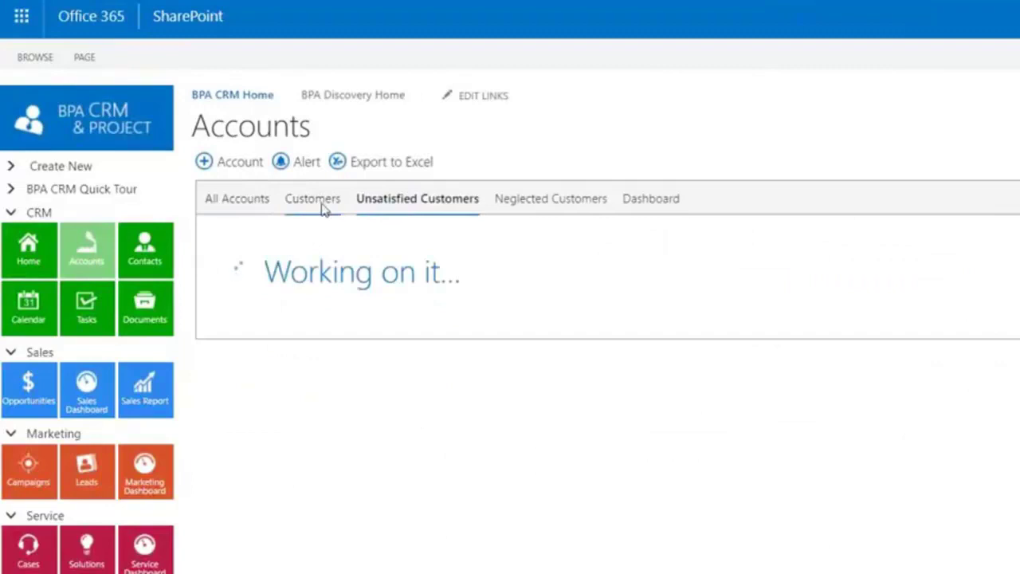
click(228, 204)
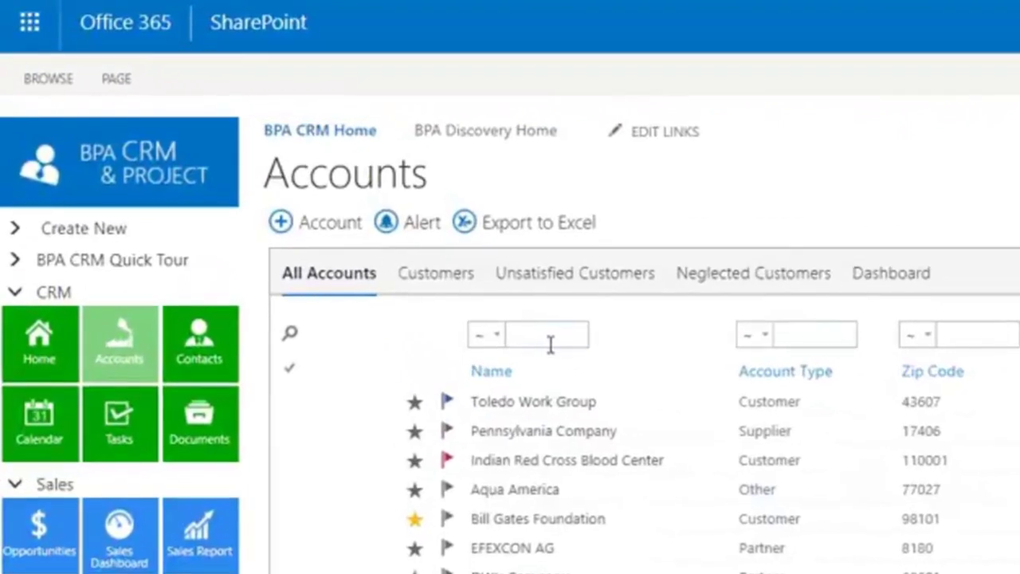
Filter accounts by name and open the Aero Space UK account details
click(550, 339)
text(ann)
key(Return)
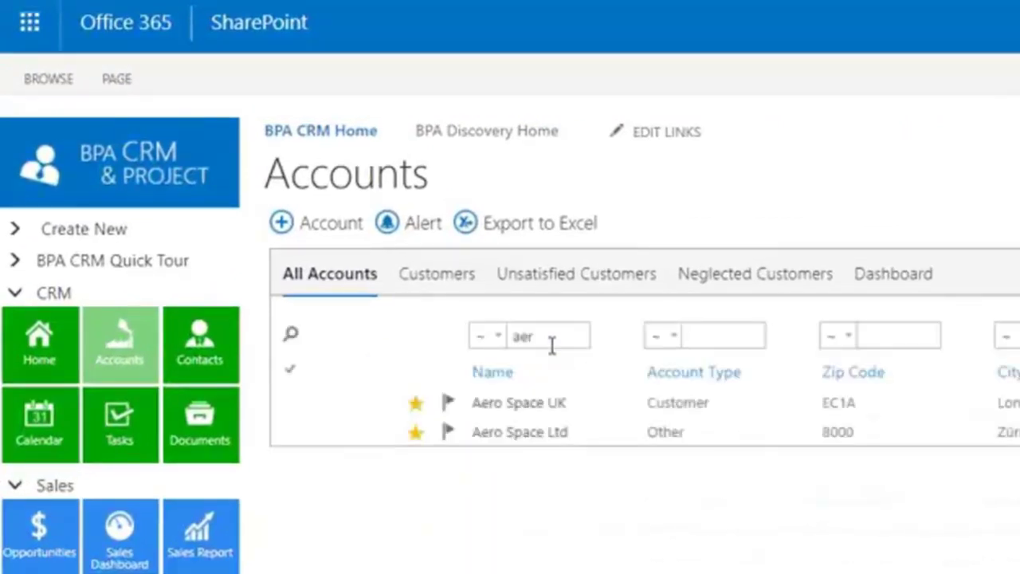
click(513, 404)
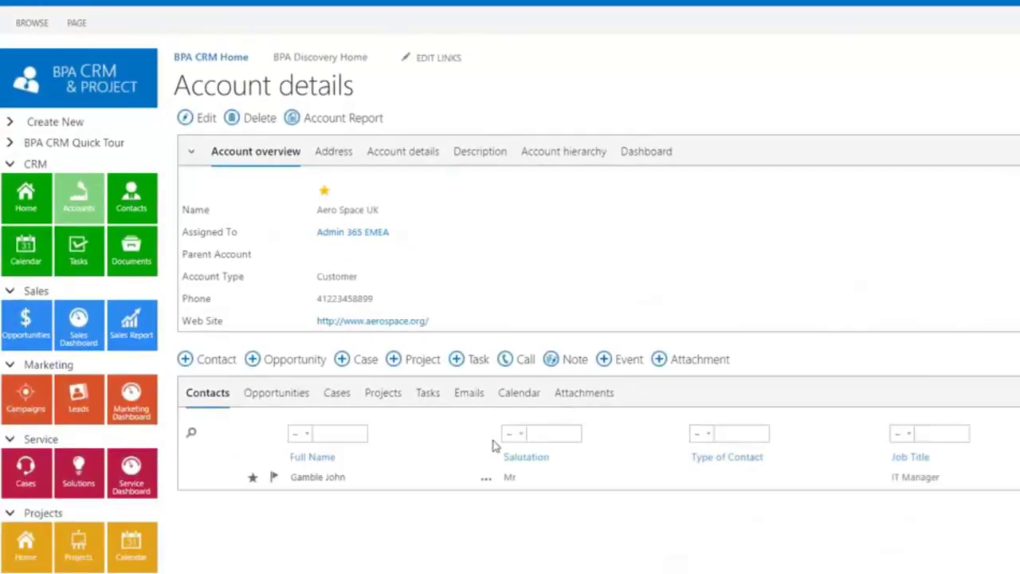
Review the account's Opportunities, Tasks and Attachments tabs
click(279, 392)
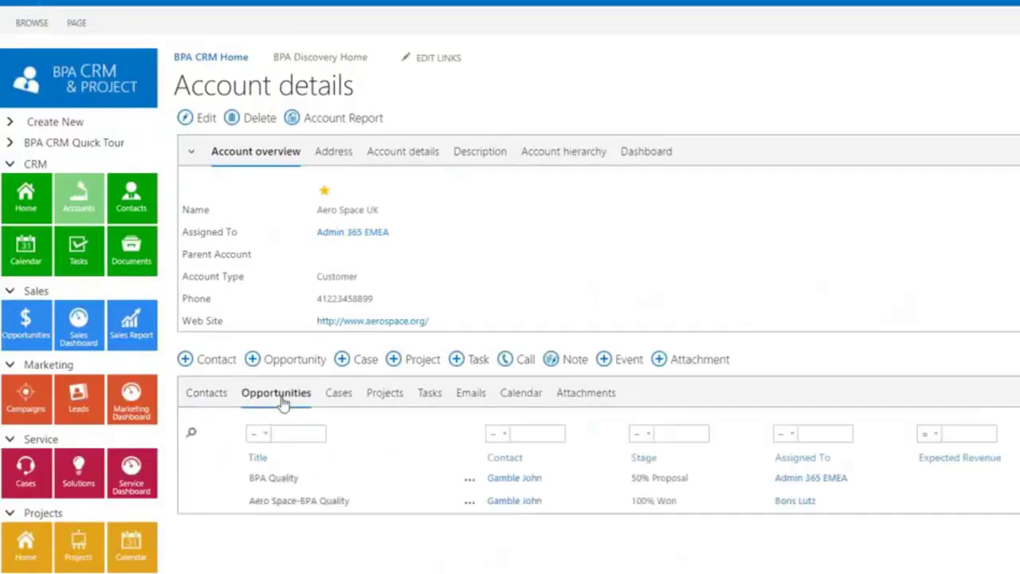
click(423, 394)
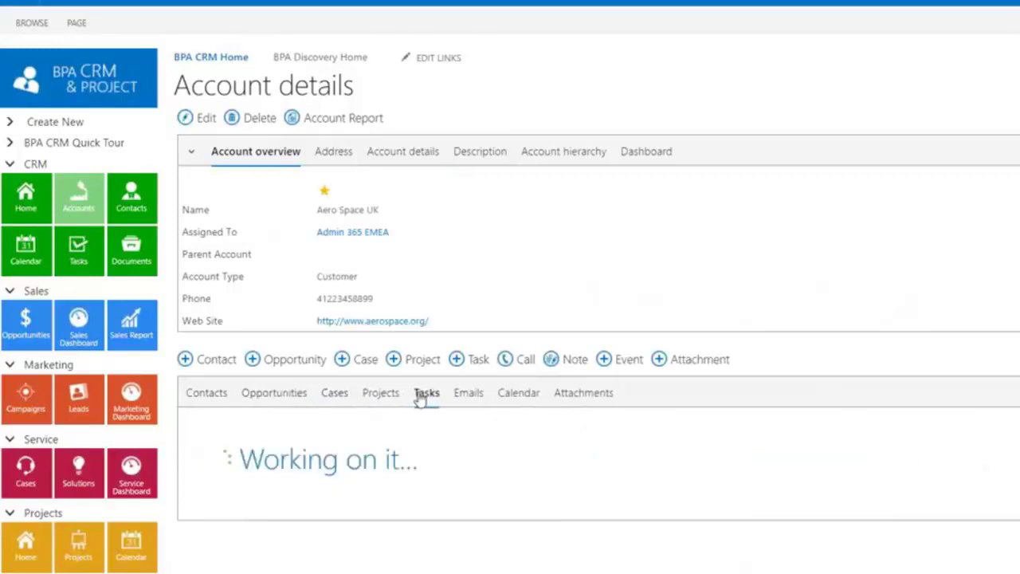
click(566, 397)
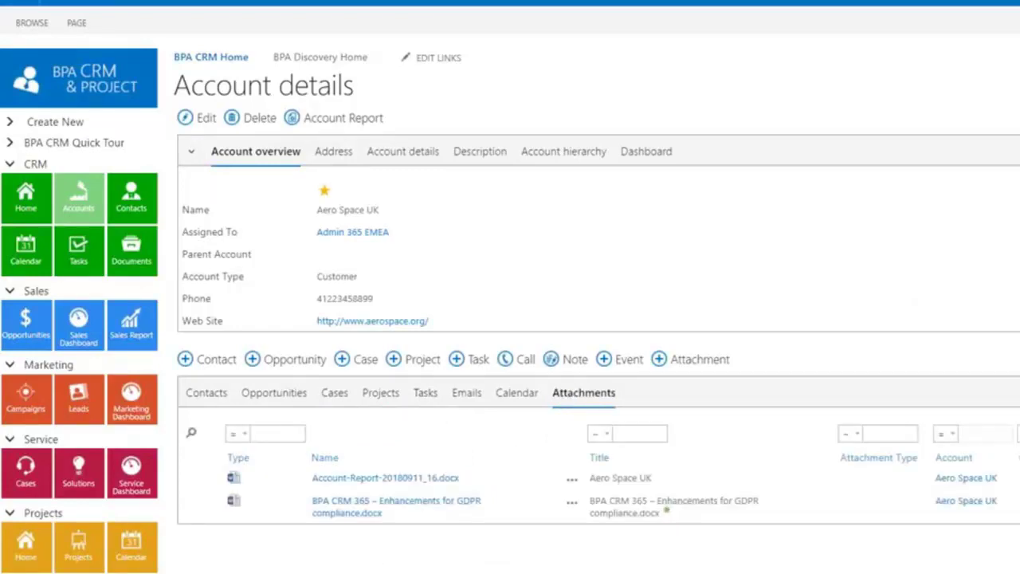
Attach CAPA-Report-20181113_081610_12.docx from Downloads to Aero Space UK, then view the account hierarchy
key(alt+Tab)
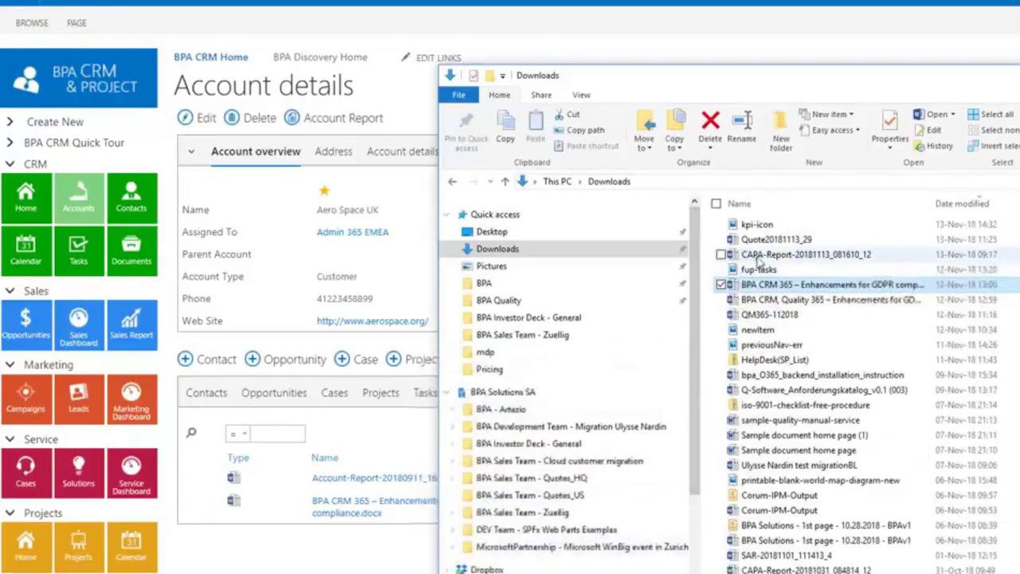
drag(604, 255, 386, 444)
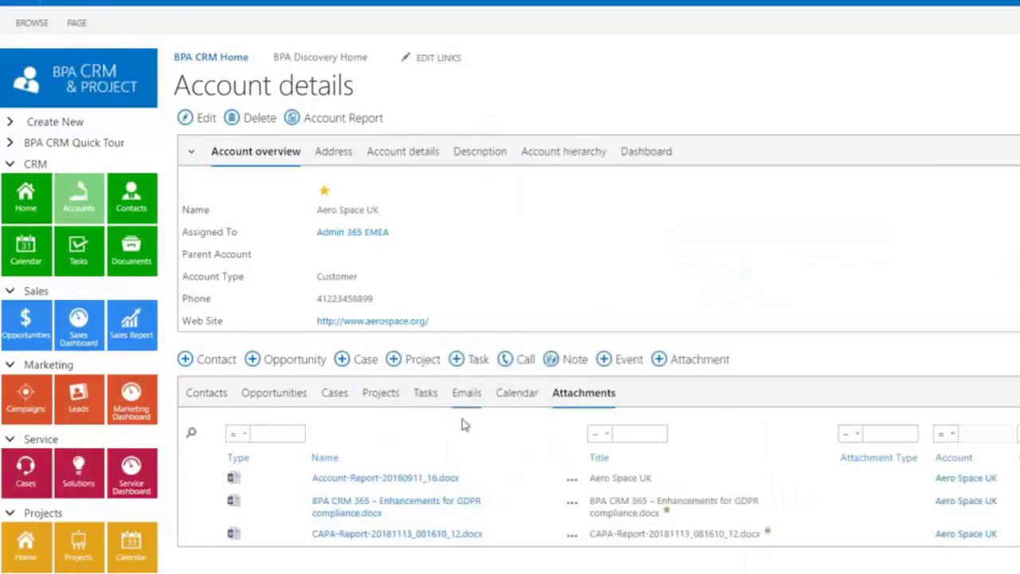
click(552, 156)
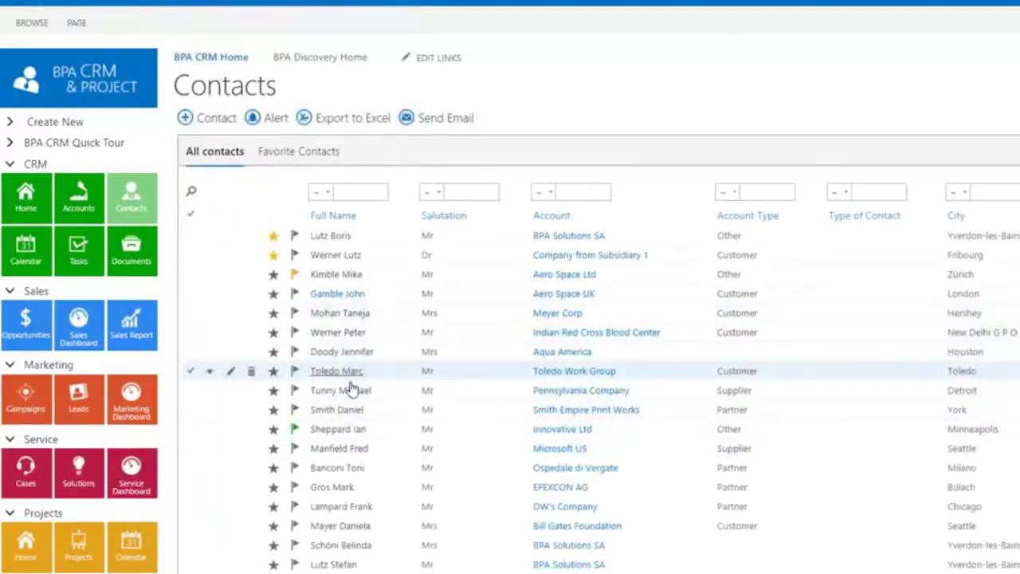
Set a this-month follow-up on the first contact and mark the Aero Space Ltd contact as favourite
click(294, 237)
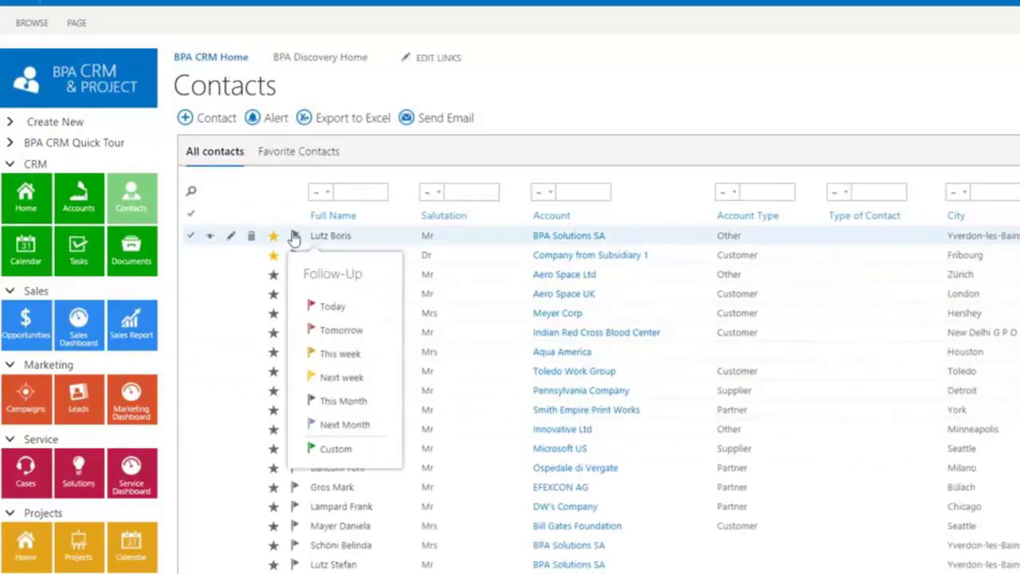
click(351, 406)
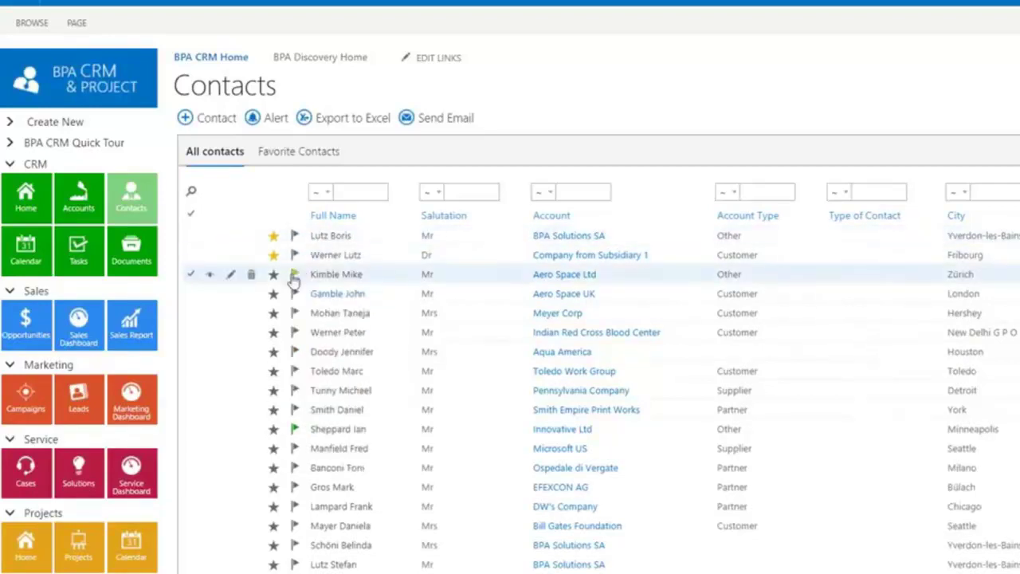
click(273, 276)
Select three contacts including Meyer Corp and send them the quality-management mass email
click(192, 235)
click(192, 255)
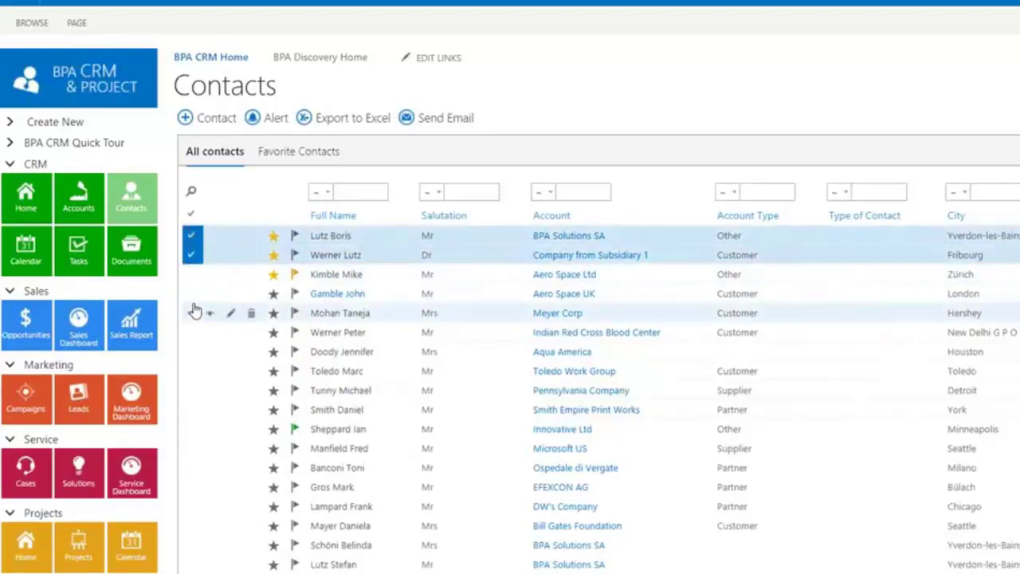
click(192, 313)
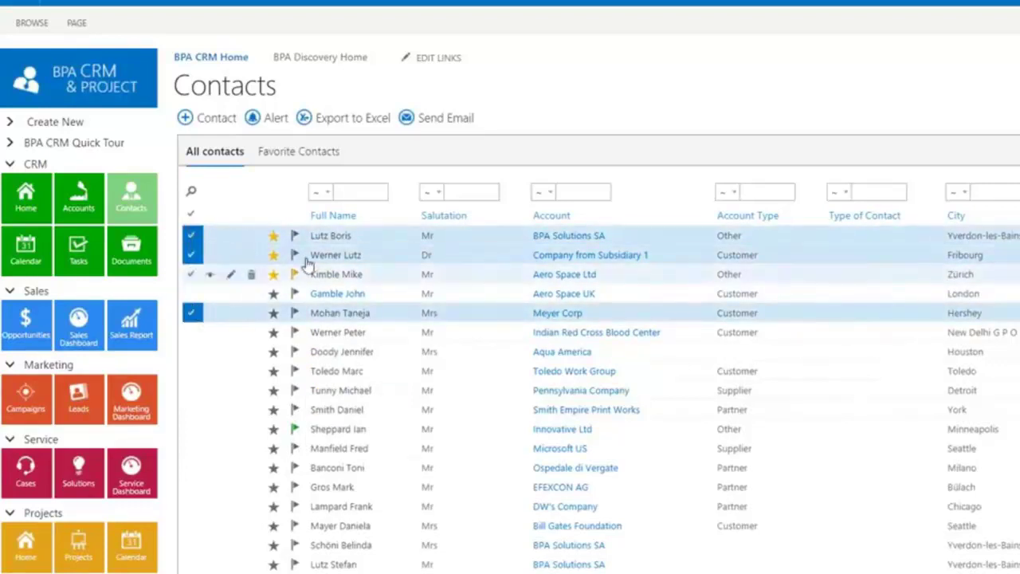
click(428, 124)
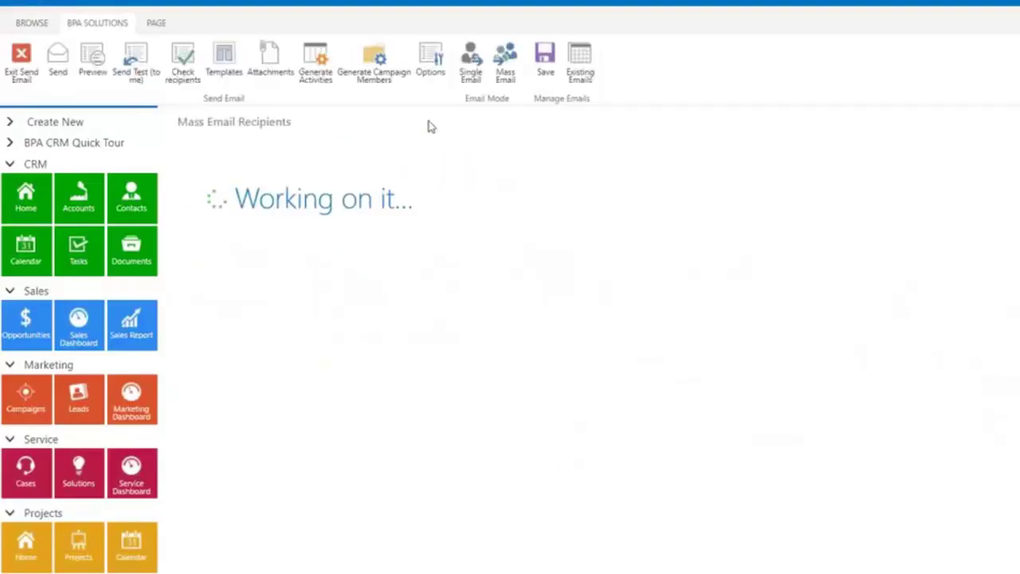
scroll(717, 275, down, 3)
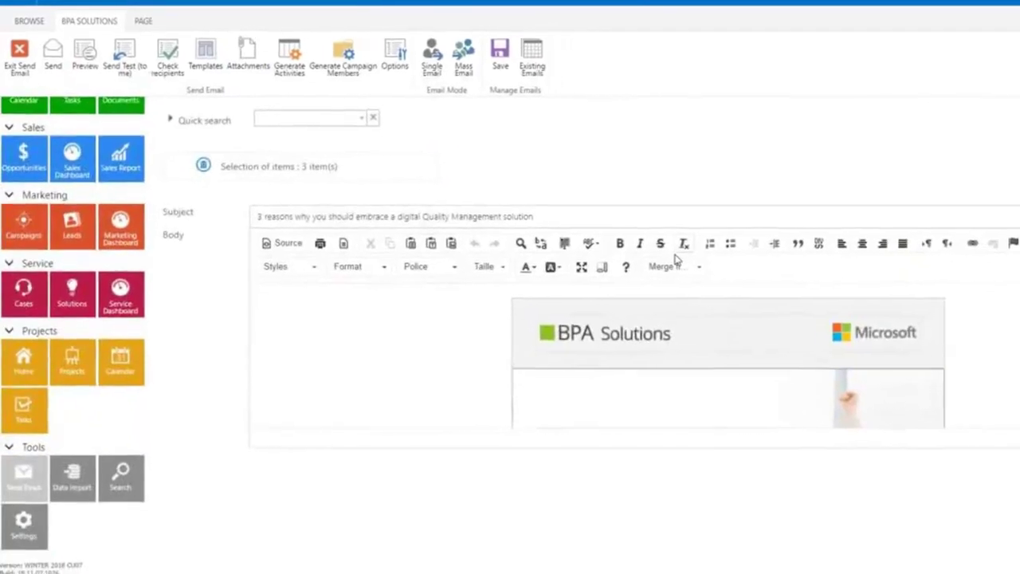
scroll(660, 330, down, 2)
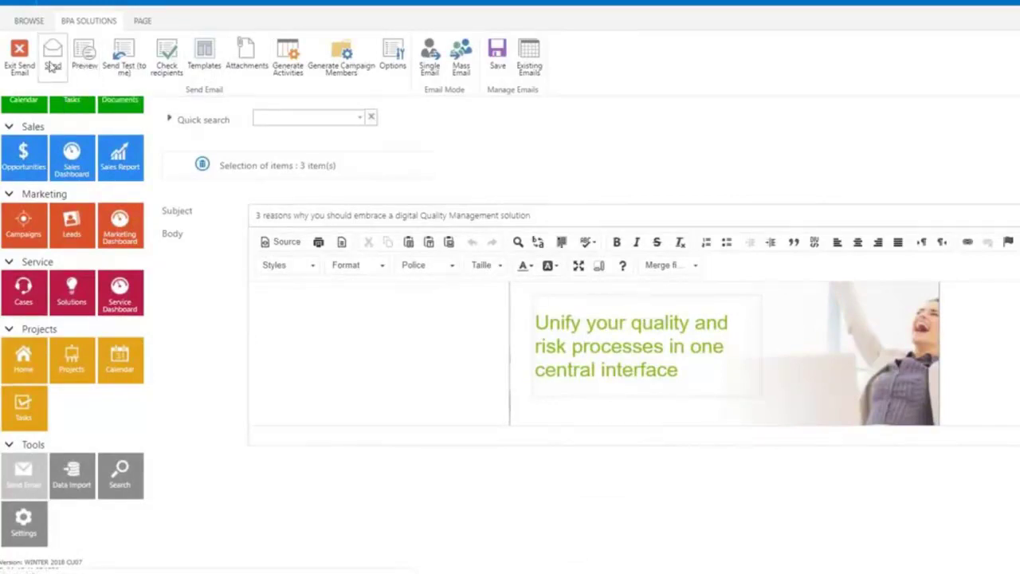
click(52, 67)
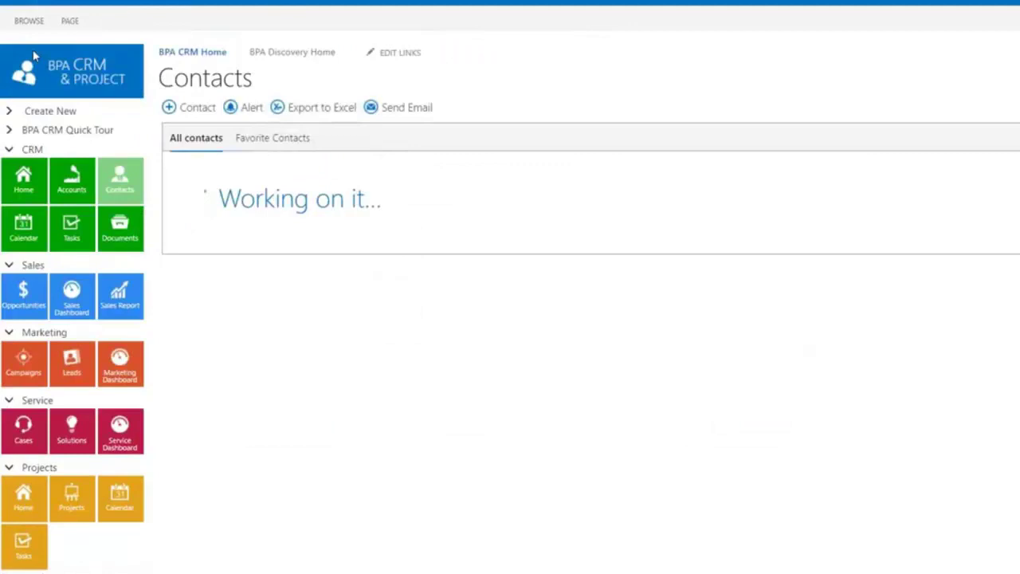
Open a contact's details, review its Cases and Tasks, and cancel a new Call entry
click(308, 226)
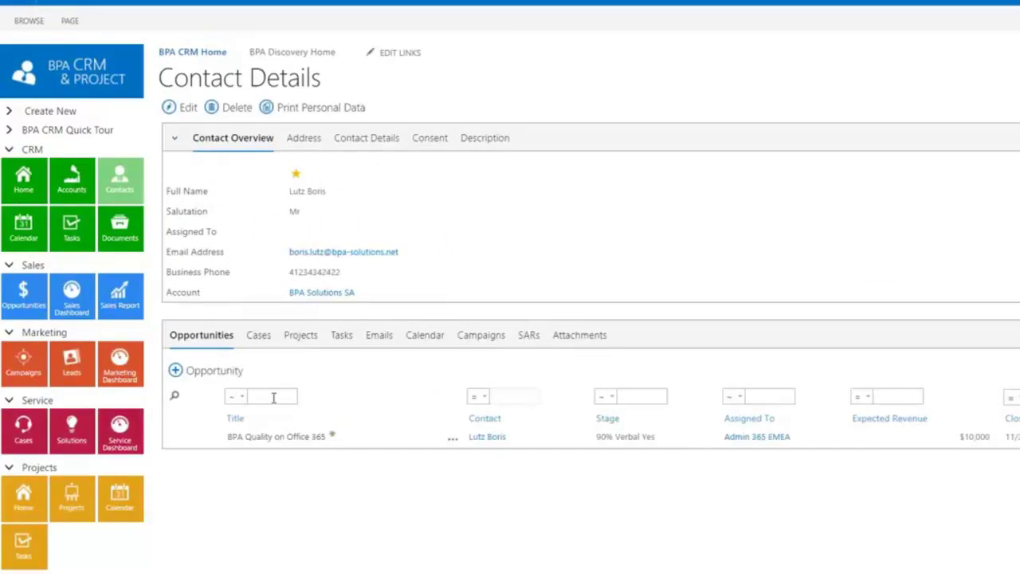
click(269, 340)
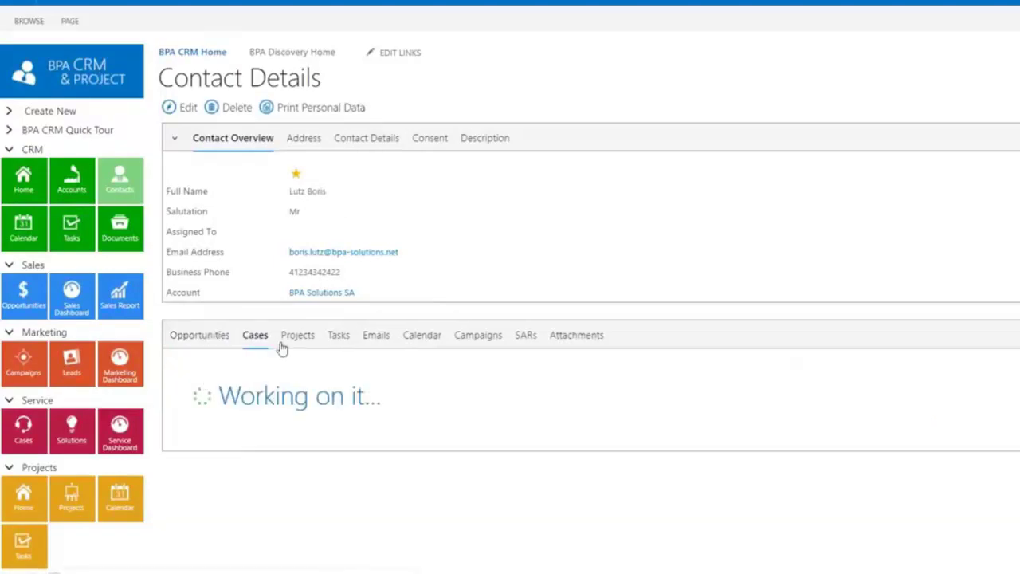
click(337, 339)
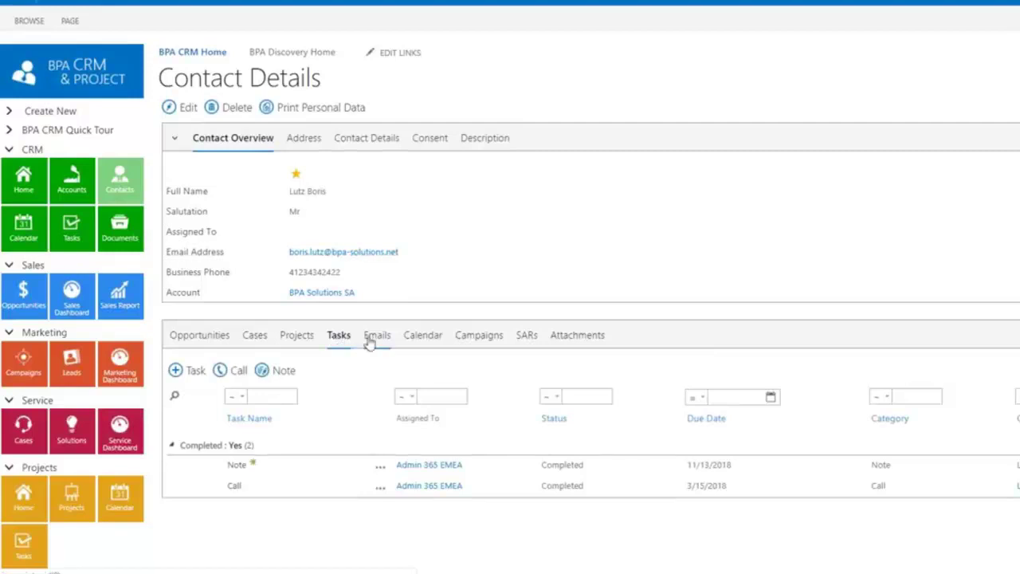
click(238, 370)
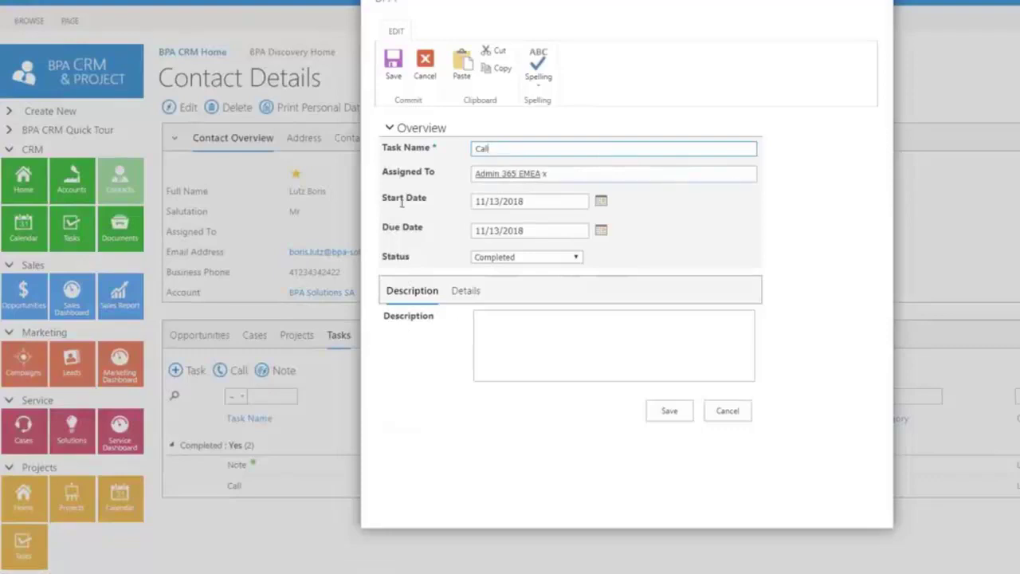
click(728, 413)
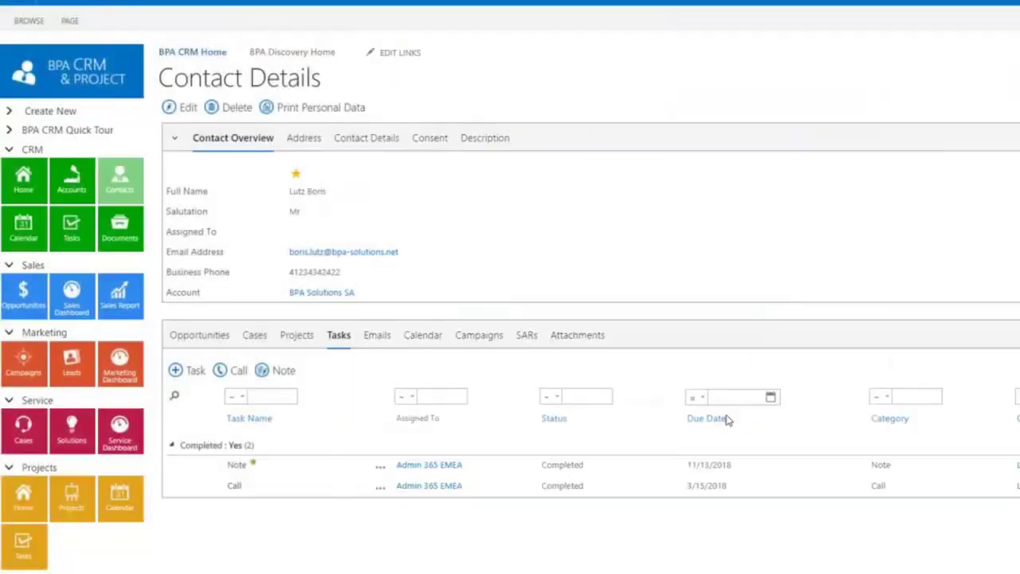
Send the November Meetup email from Outlook to the CRM as a task with Email to Tasks
key(alt+Tab)
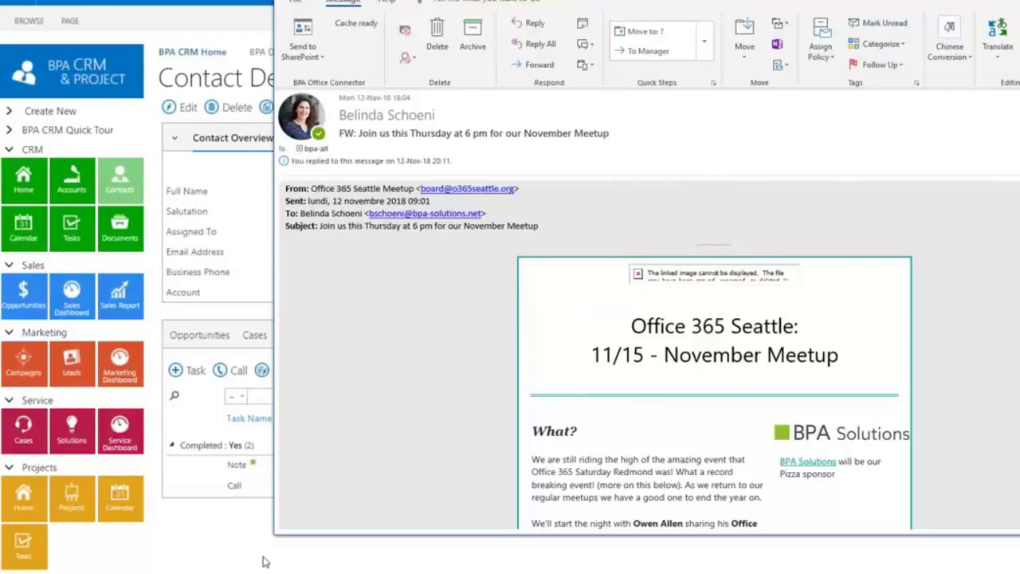
click(302, 49)
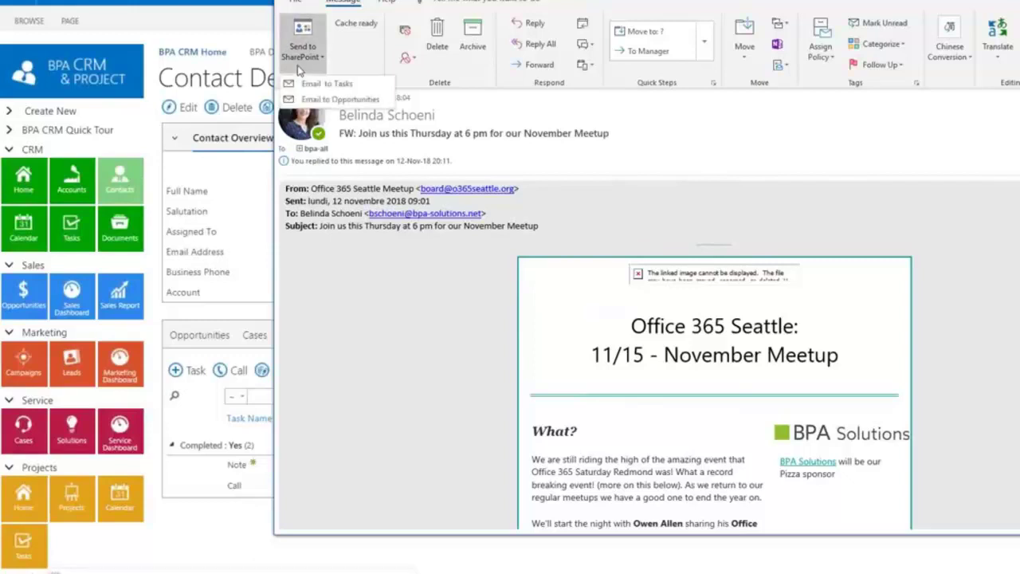
click(314, 83)
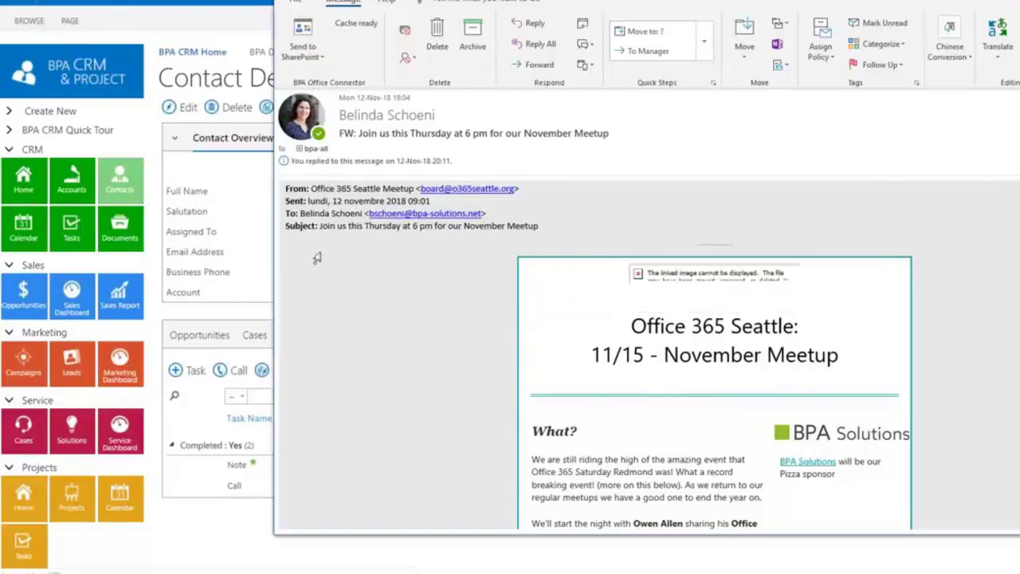
Confirm Send to SharePoint and view the contact's SARs holding one Rectification request
click(515, 354)
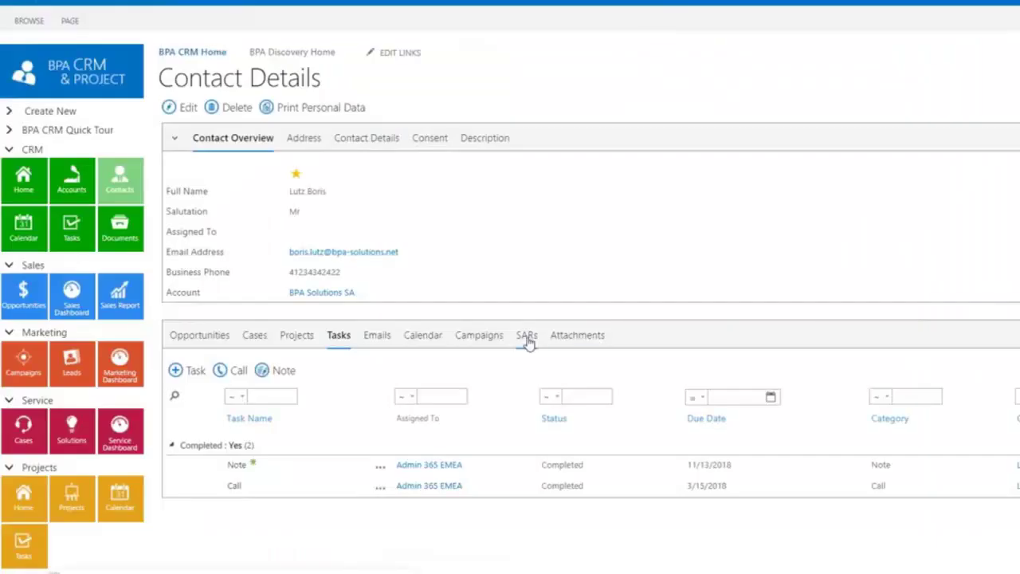
click(527, 338)
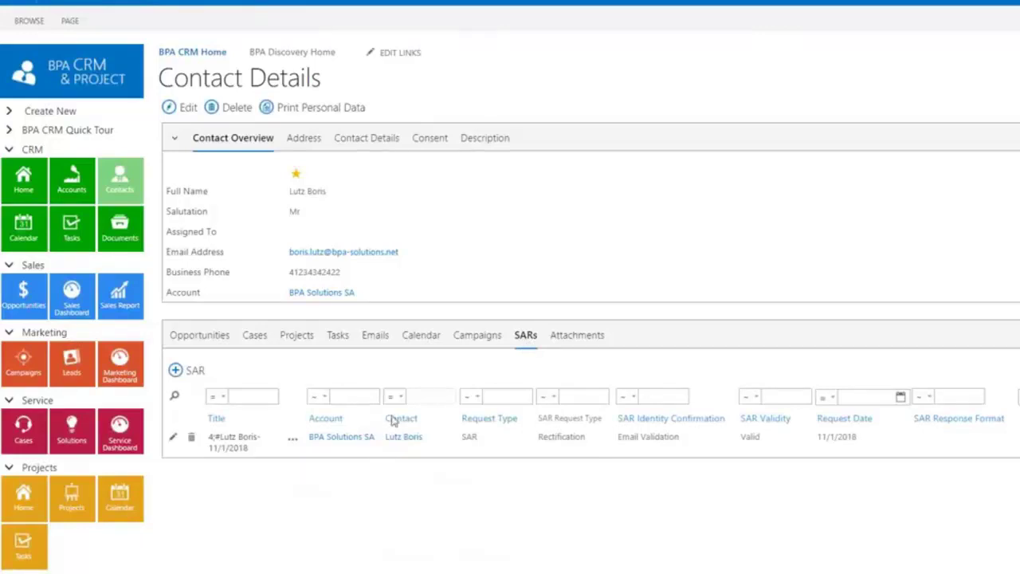
Review the contact's consent GDPR report and personal data file, then list its opportunities
click(422, 142)
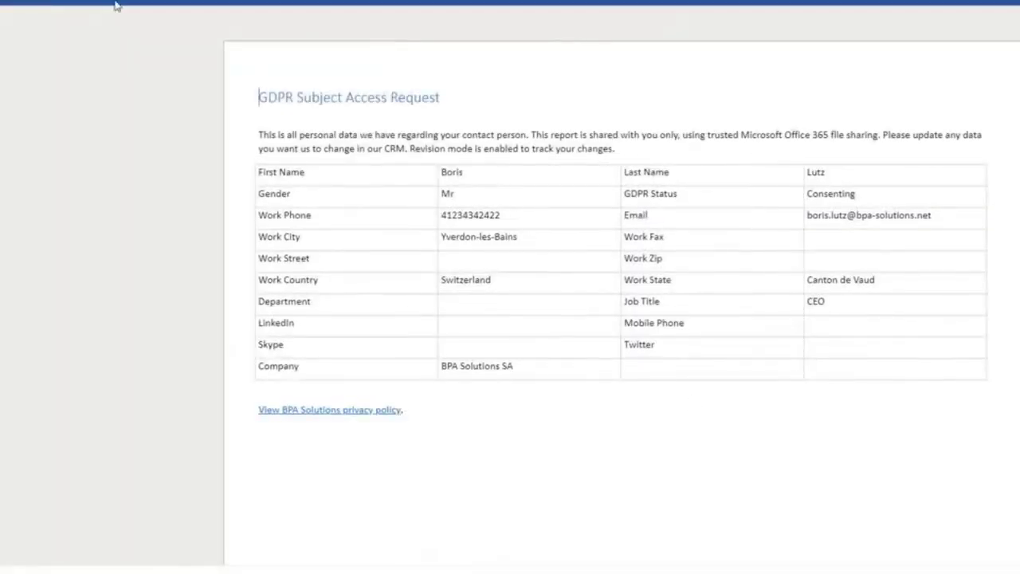
key(alt+Left)
click(579, 336)
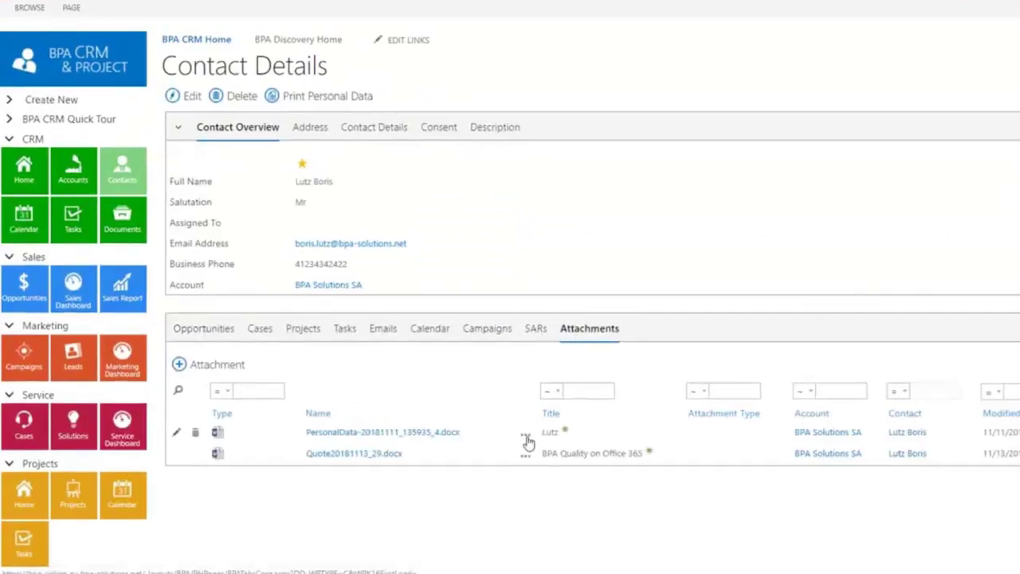
click(526, 438)
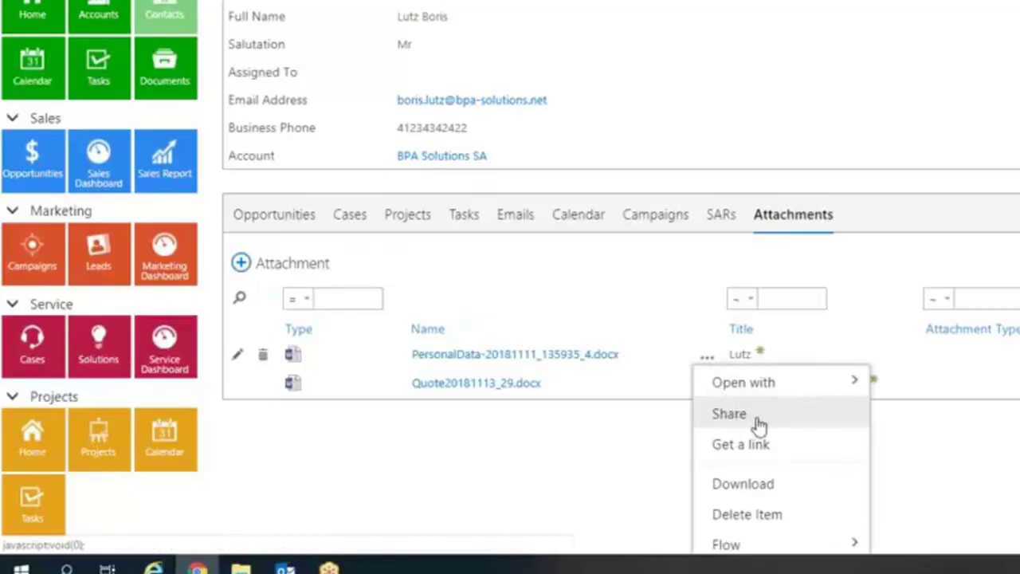
click(296, 224)
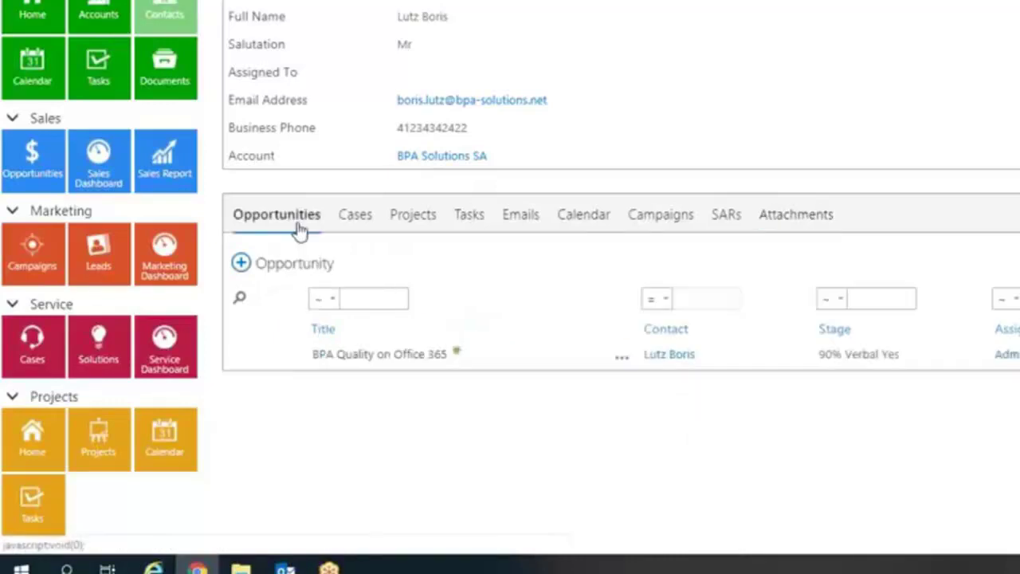
Produce a $476 Cost Proposal quote for BPA Quality on Office 365, then open the Sales Dashboard
click(361, 354)
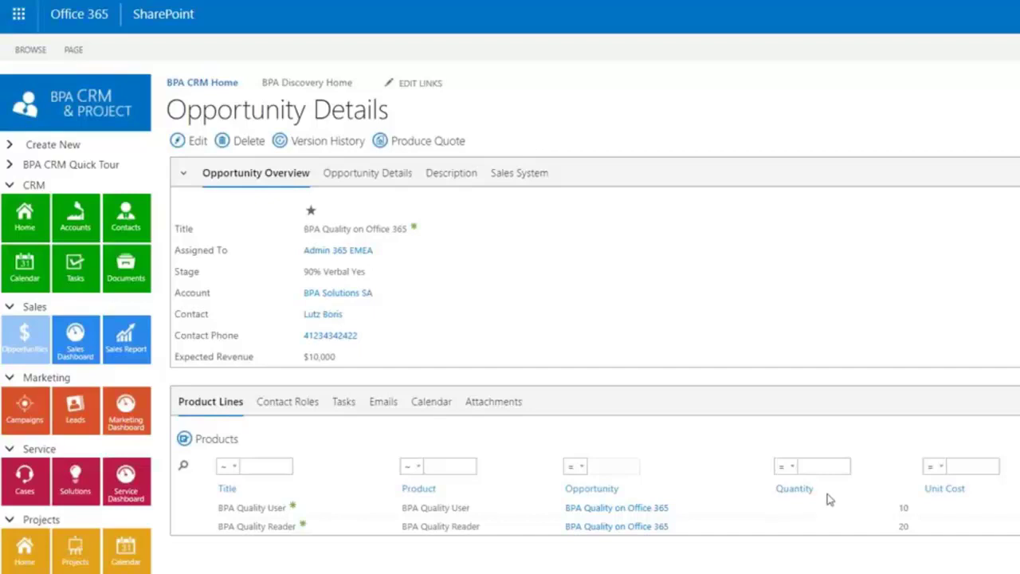
drag(825, 494, 779, 497)
click(404, 141)
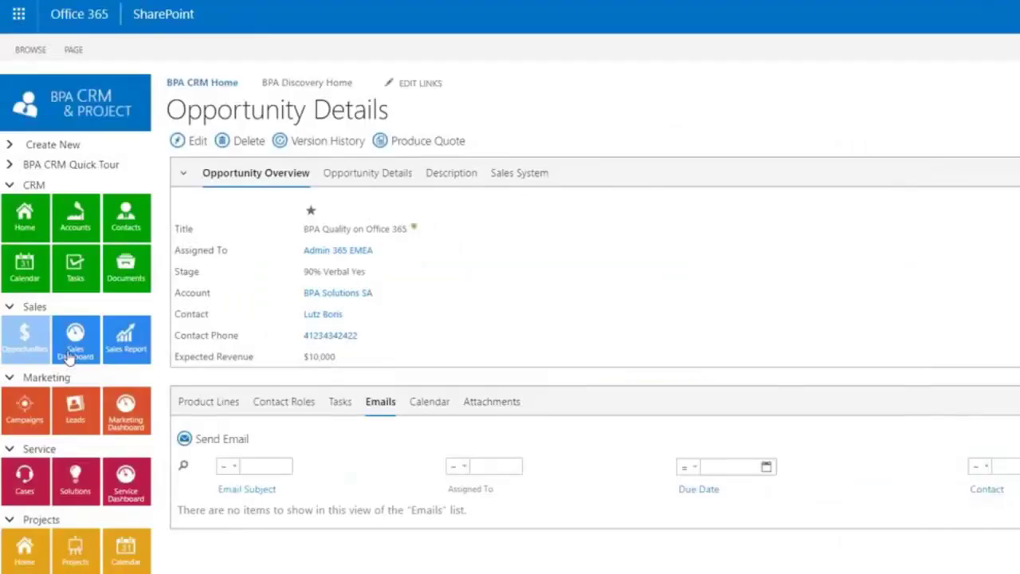
click(70, 356)
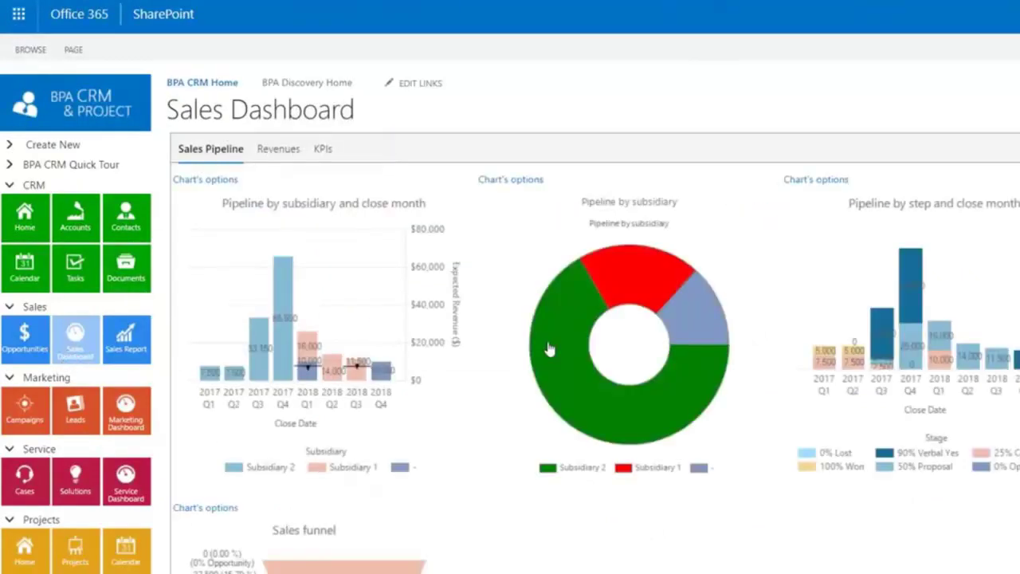
Open the Sales Report mapping expected revenue by work city and subsidiary, totalling 180050
mouse_move(548, 349)
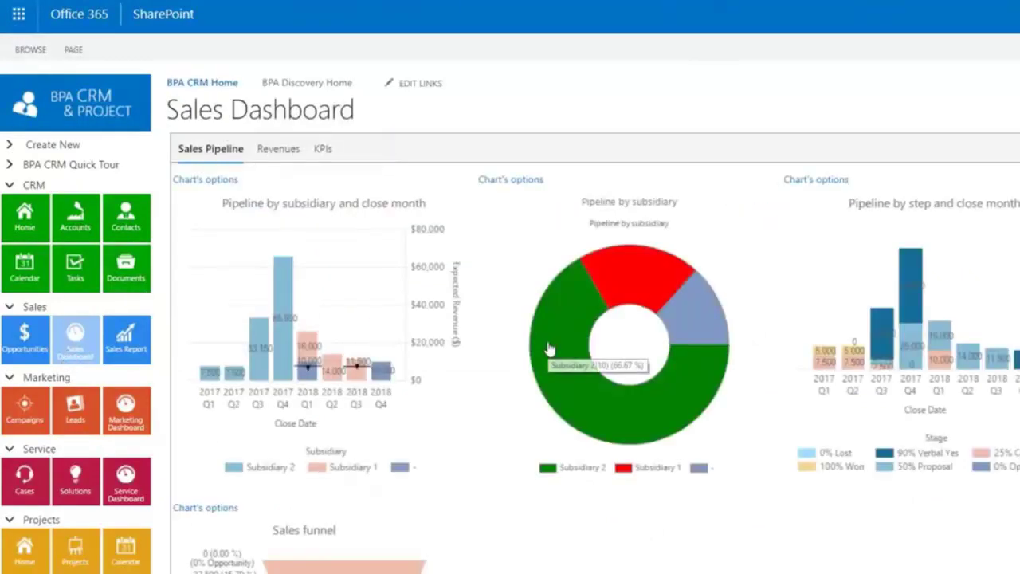
click(126, 348)
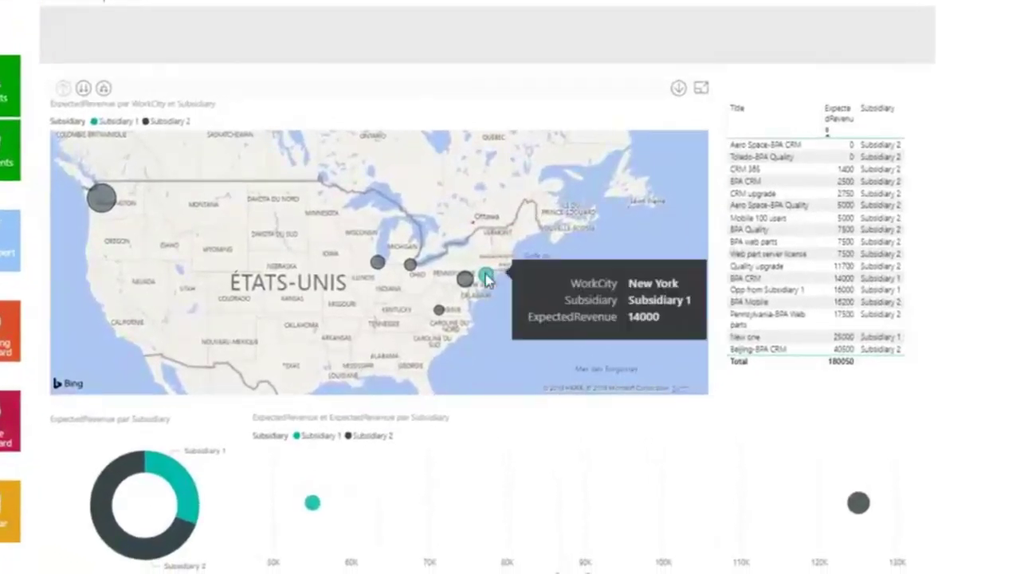
mouse_move(470, 280)
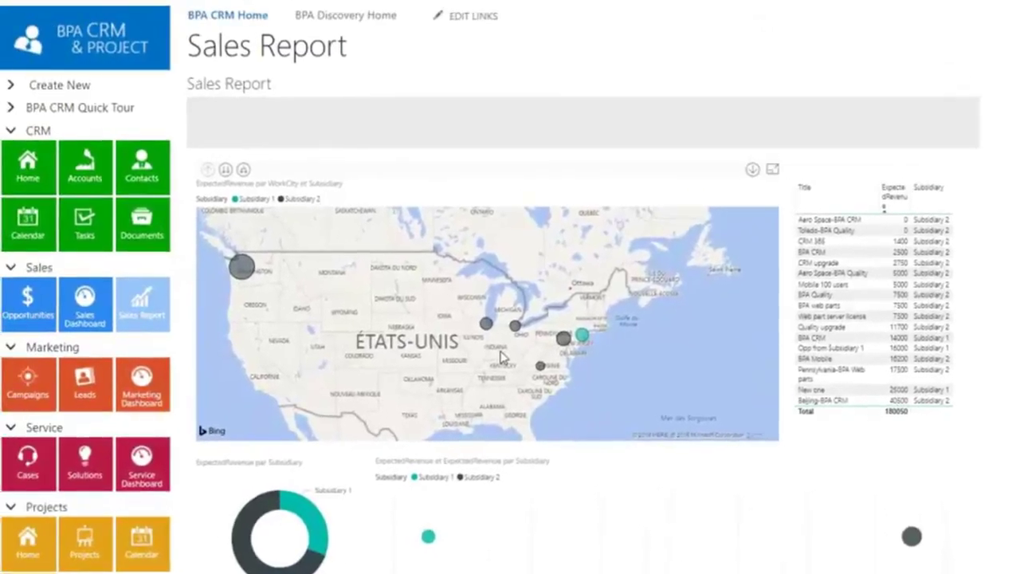
Open the Cases list from the CRM dashboard
click(29, 477)
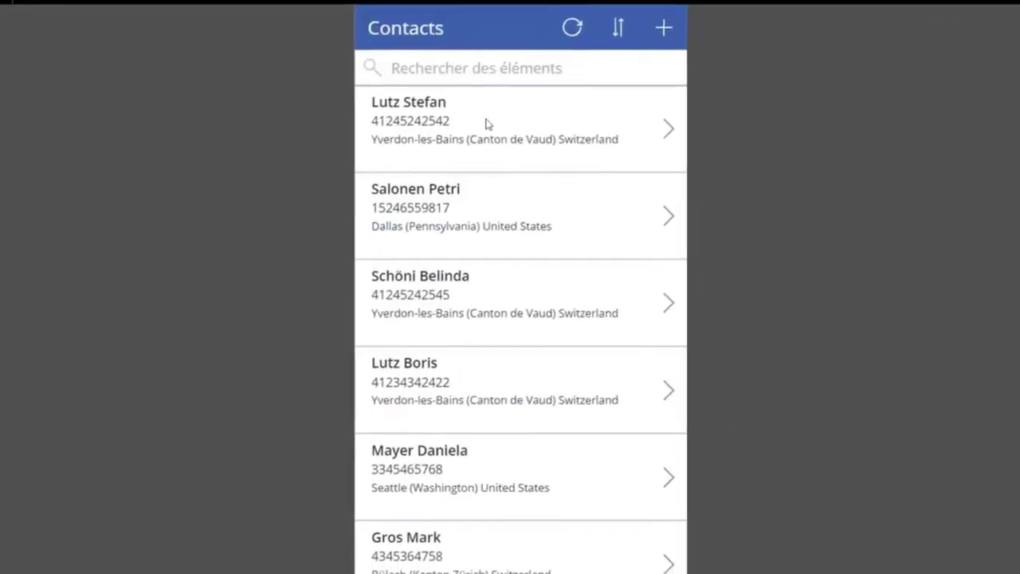
Browse the Power Apps Contacts list and start a blank new-contact form
scroll(484, 212, down, 2)
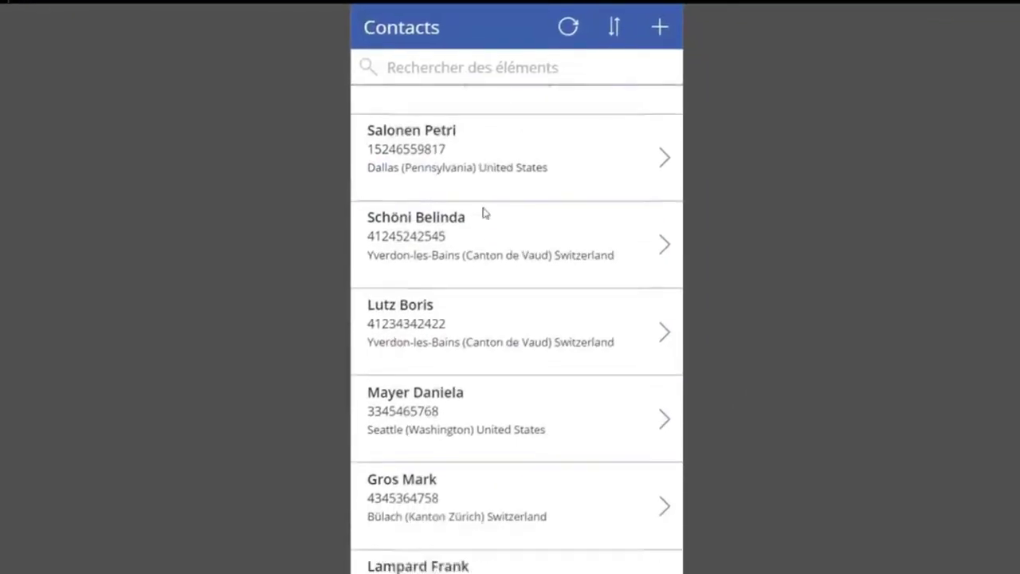
scroll(501, 305, down, 2)
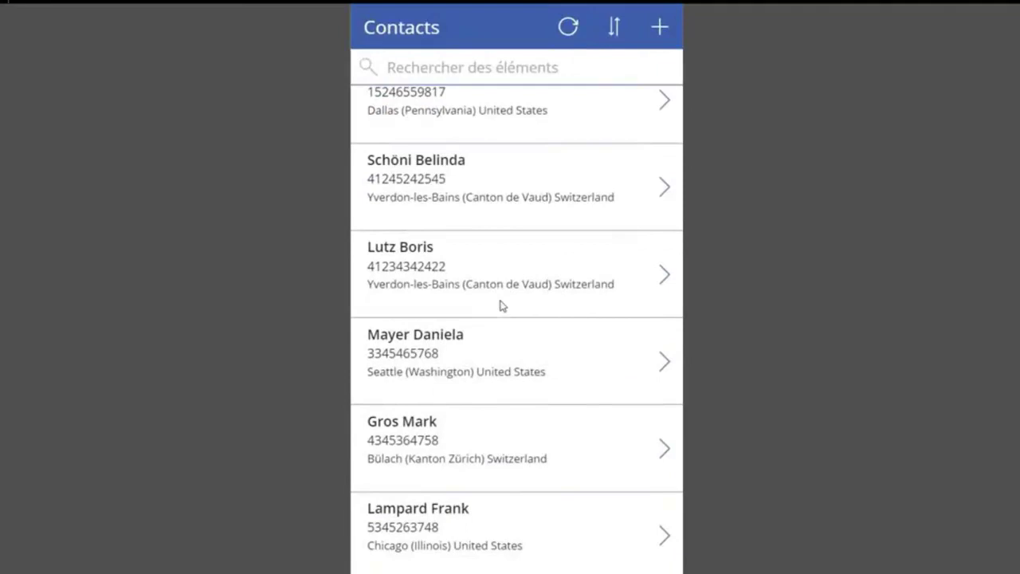
scroll(501, 305, up, 4)
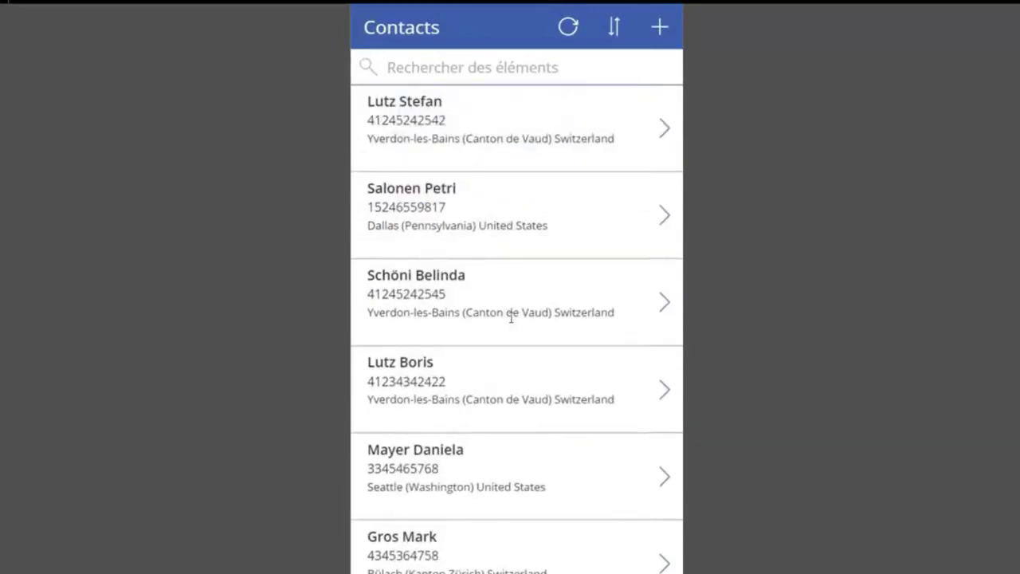
click(660, 29)
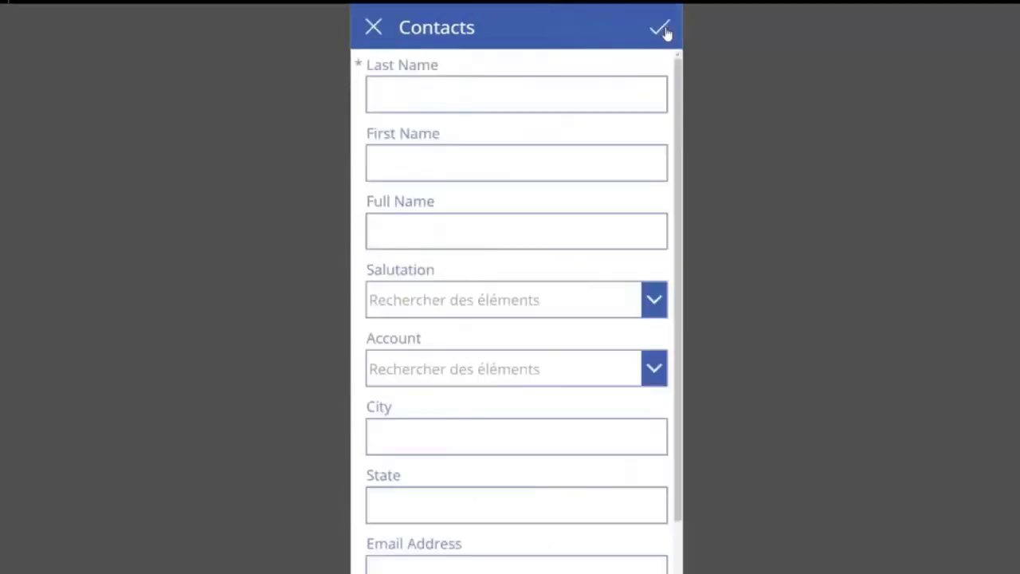